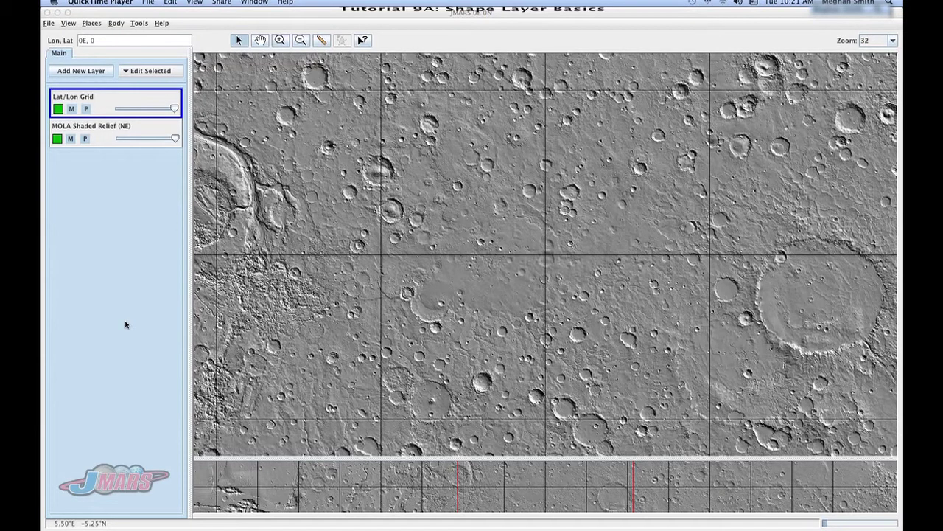
Add a Custom Shape layer from the Add a New Layer dialog and open the map's drawing menu
{"action": "left_click", "coordinate": [100, 75]}
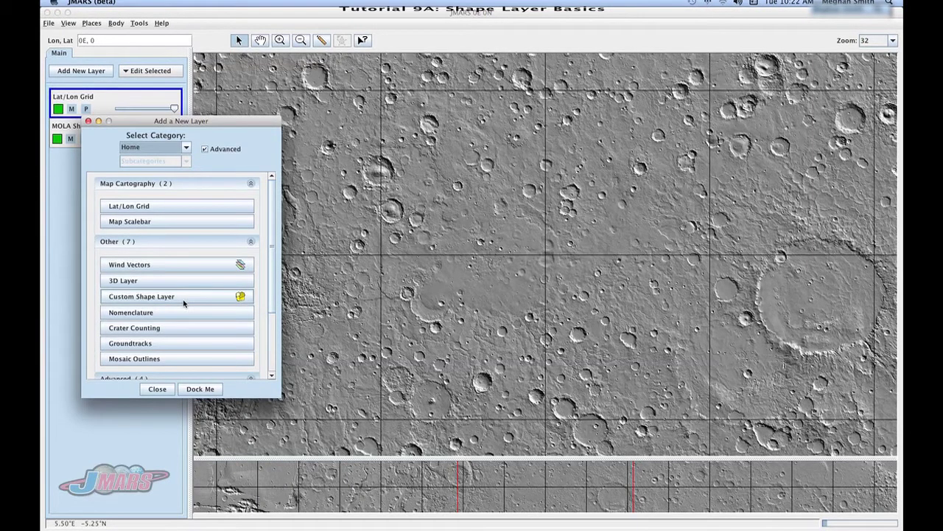
{"action": "left_click", "coordinate": [184, 303]}
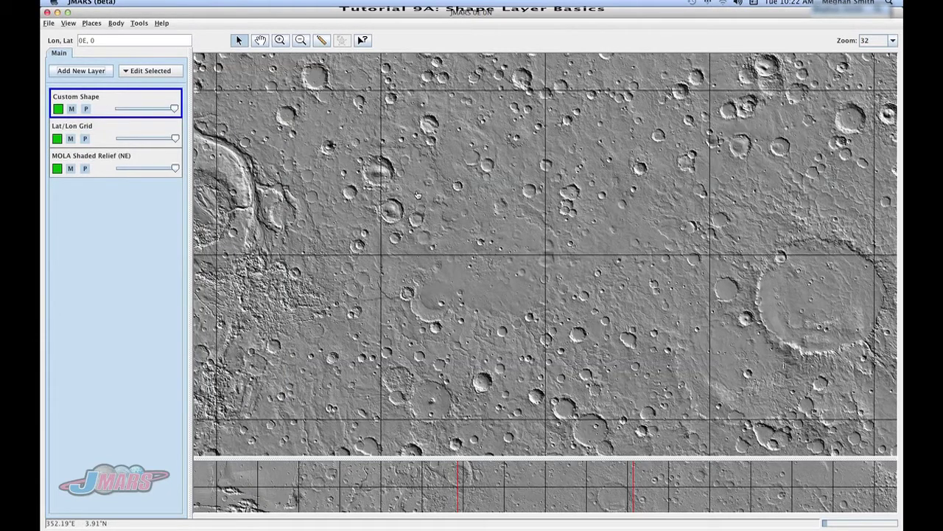
{"action": "right_click", "coordinate": [417, 195]}
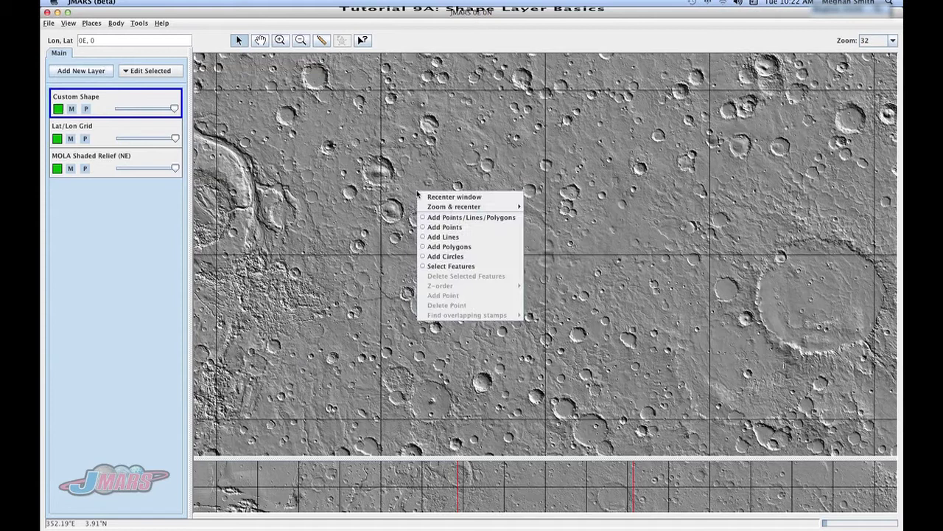
Switch to Add Points/Lines/Polygons mode and place four points on the map
{"action": "left_click", "coordinate": [473, 218]}
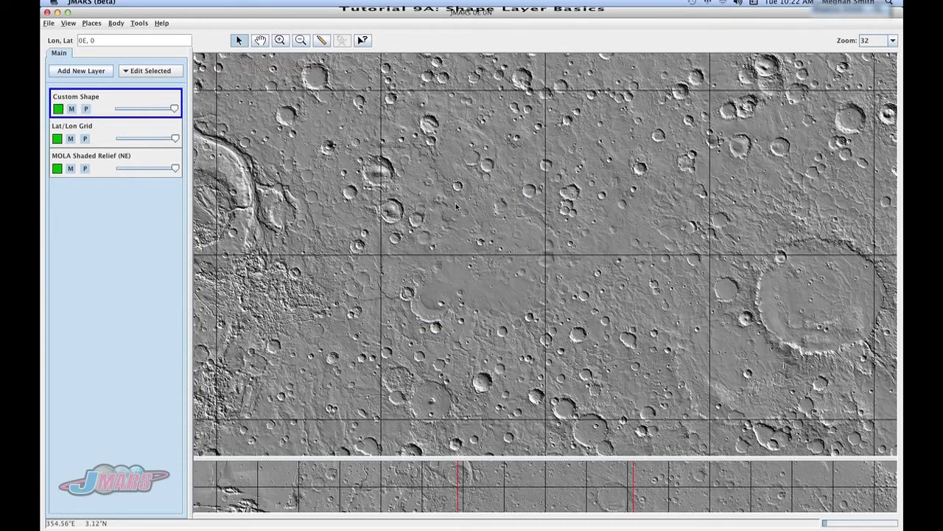
{"action": "left_click", "coordinate": [456, 204]}
{"action": "left_click", "coordinate": [421, 238]}
{"action": "left_click", "coordinate": [658, 230]}
{"action": "left_click", "coordinate": [444, 318]}
Draw a two-segment line running east, then turning south
{"action": "left_click_drag", "start_coordinate": [478, 241], "coordinate": [573, 244]}
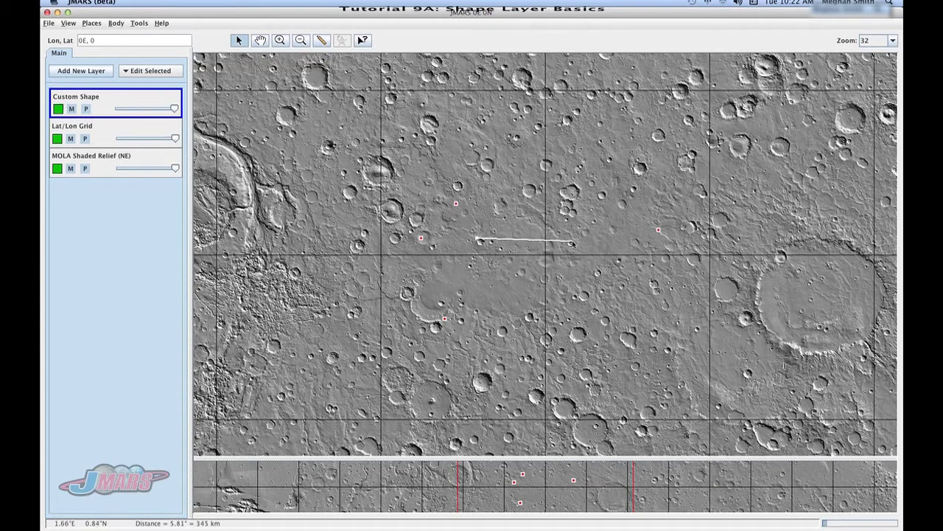
{"action": "left_click", "coordinate": [573, 243]}
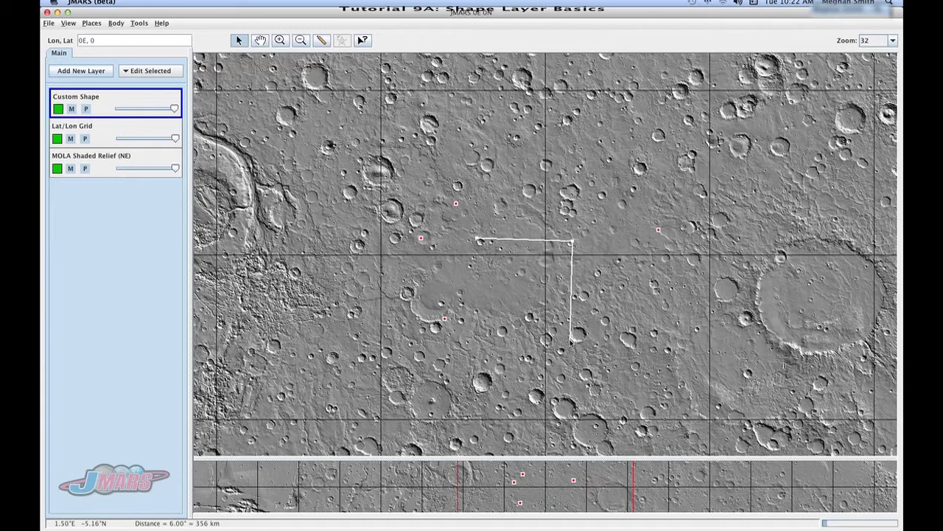
{"action": "double_click", "coordinate": [572, 343]}
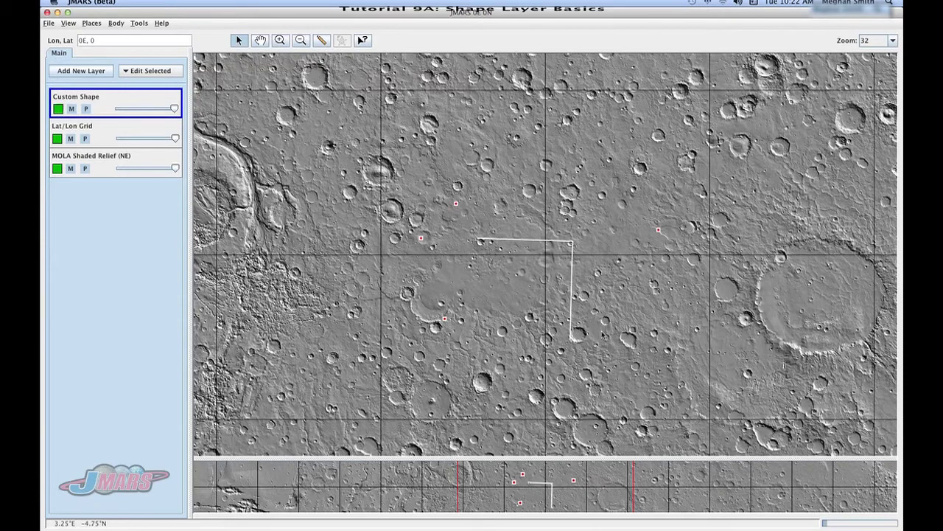
Draw a closed triangle outline on the left side of the map
{"action": "left_click", "coordinate": [314, 270]}
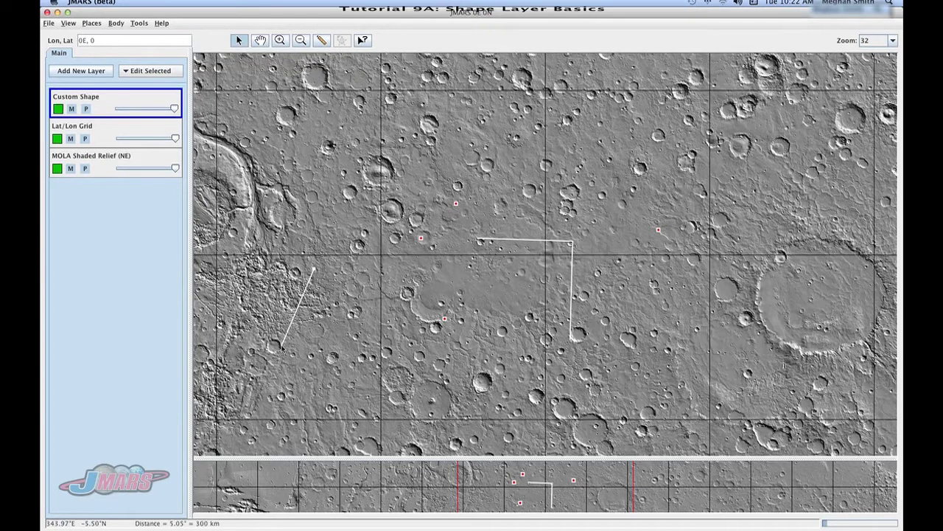
{"action": "left_click", "coordinate": [281, 345]}
{"action": "left_click", "coordinate": [372, 343]}
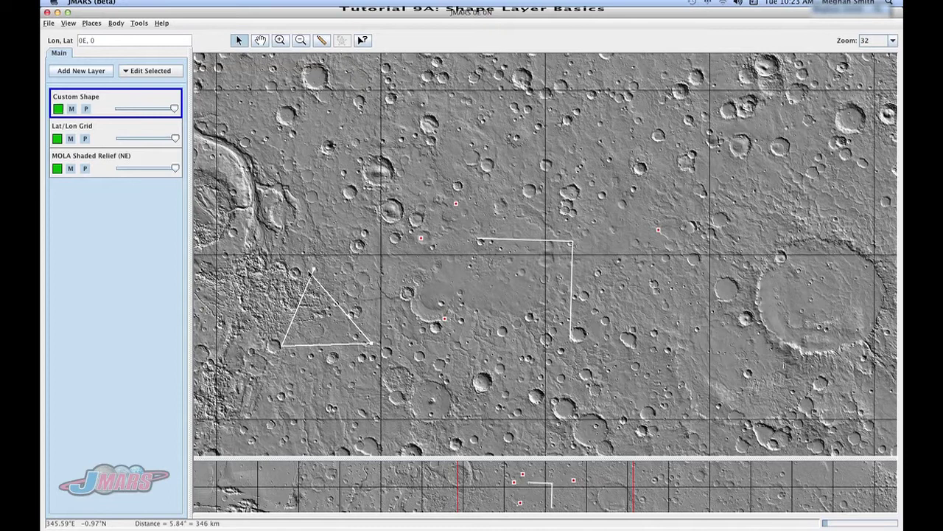
{"action": "double_click", "coordinate": [312, 270]}
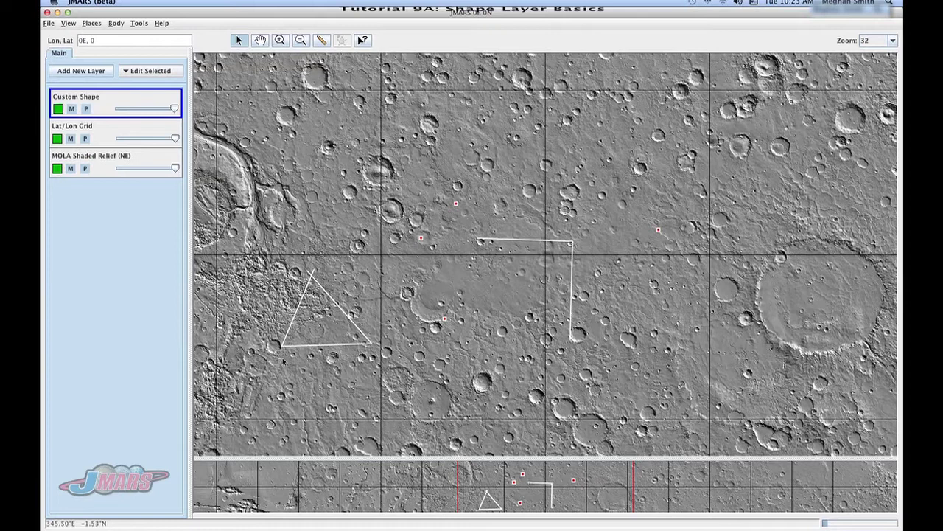
Draw a closed four-sided polygon below the bent line
{"action": "left_click", "coordinate": [518, 350]}
{"action": "left_click", "coordinate": [499, 414]}
{"action": "left_click", "coordinate": [583, 417]}
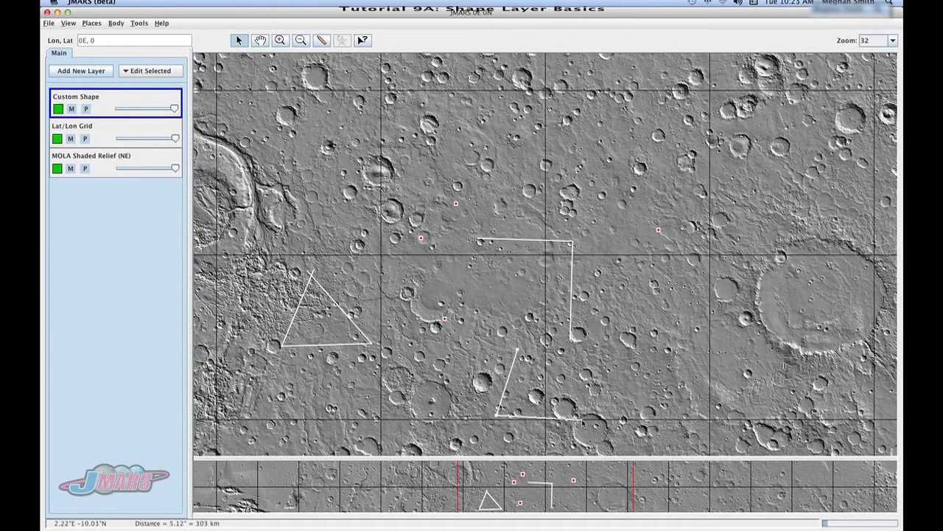
{"action": "left_click", "coordinate": [604, 355]}
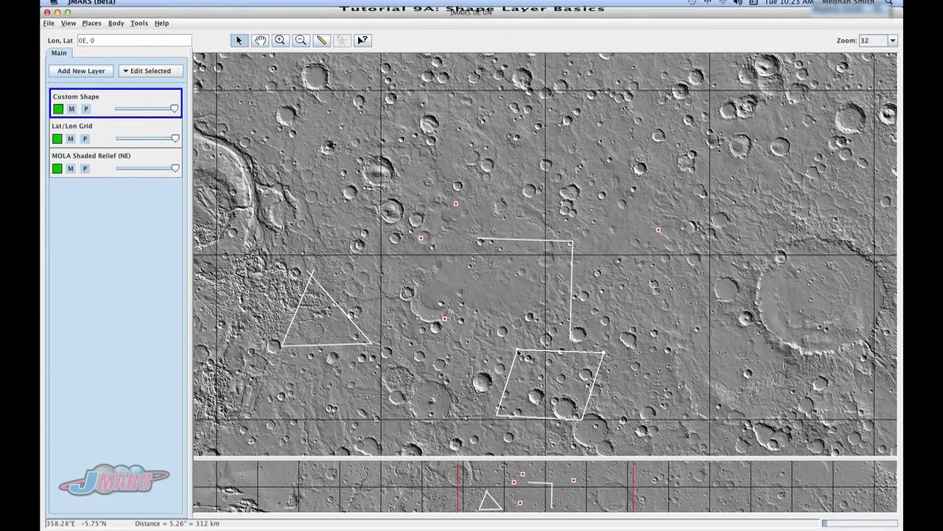
{"action": "double_click", "coordinate": [519, 352]}
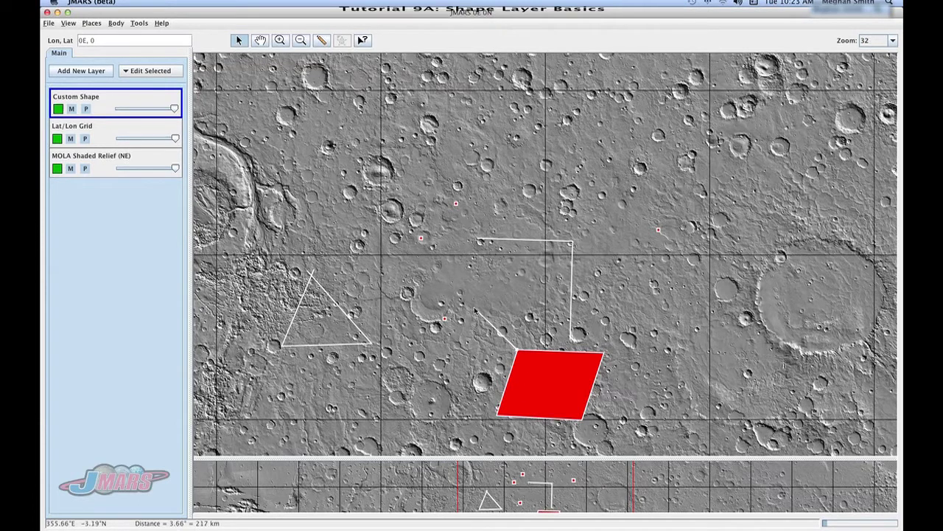
Switch to Add Circles with Radius as the radius column, then drag out circles near the map's top
{"action": "right_click", "coordinate": [474, 308]}
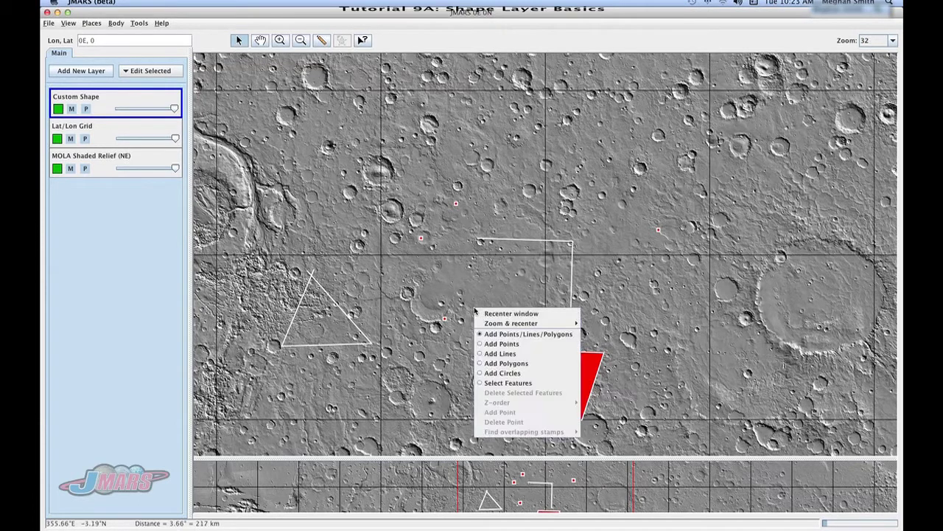
{"action": "left_click", "coordinate": [515, 374]}
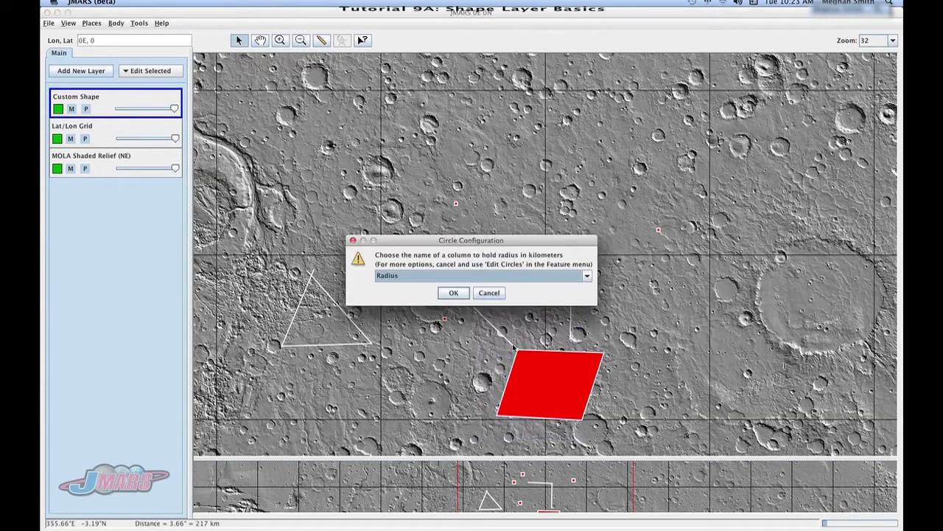
{"action": "left_click", "coordinate": [458, 275]}
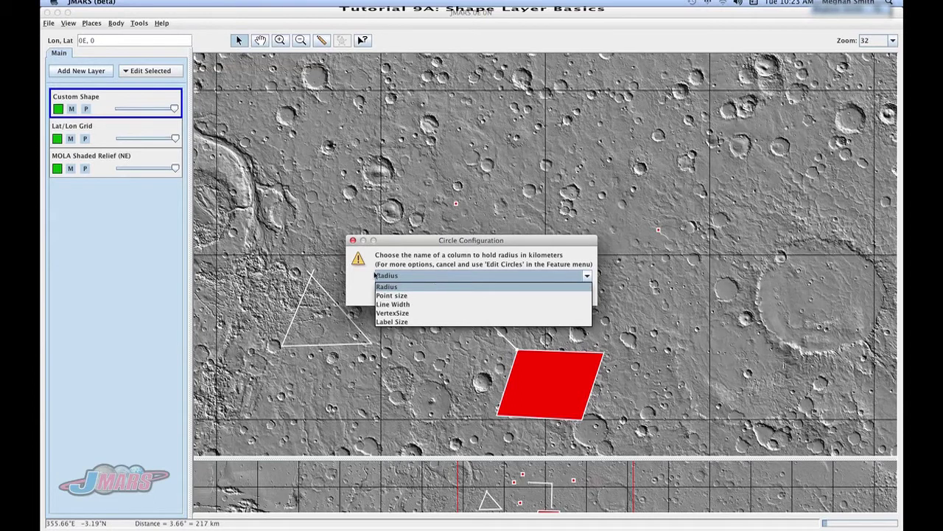
{"action": "left_click", "coordinate": [379, 286]}
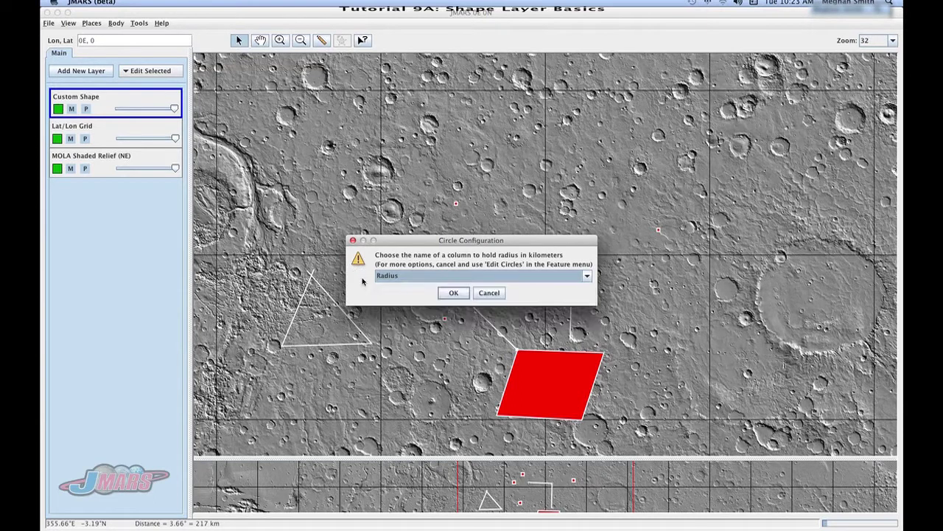
{"action": "left_click", "coordinate": [454, 292]}
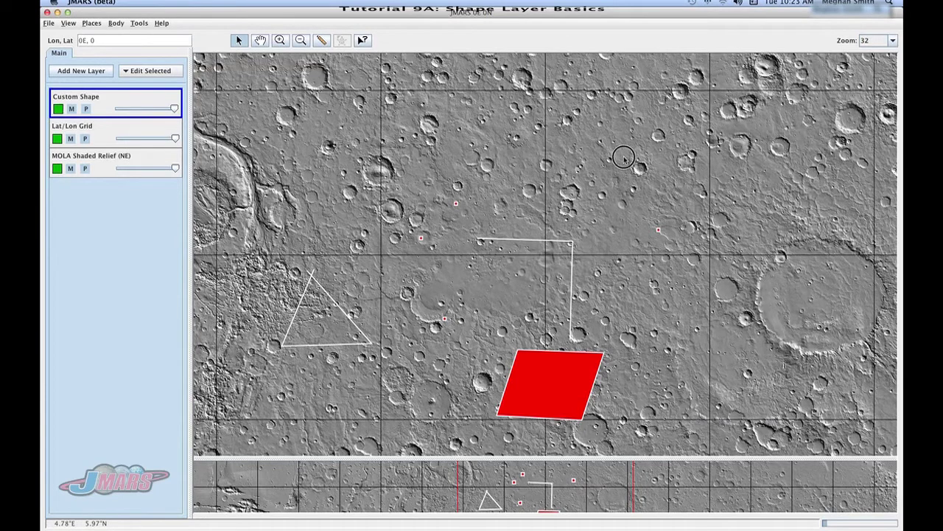
{"action": "left_click_drag", "start_coordinate": [607, 165], "coordinate": [587, 174]}
{"action": "left_click_drag", "start_coordinate": [510, 130], "coordinate": [569, 146]}
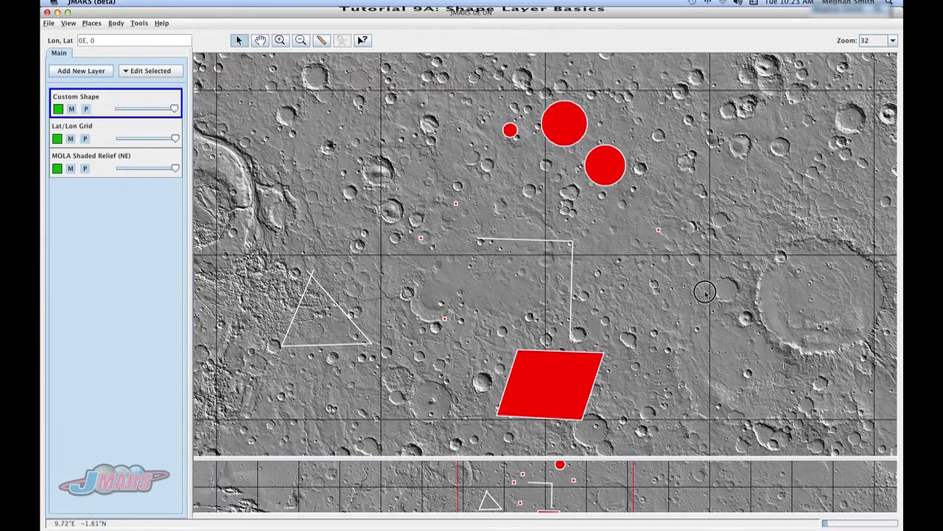
{"action": "left_click_drag", "start_coordinate": [703, 306], "coordinate": [703, 328]}
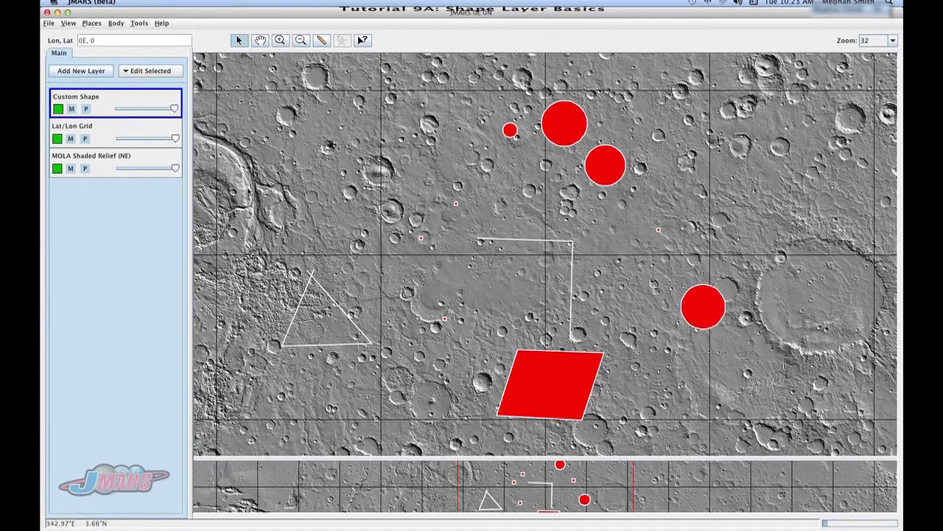
{"action": "double_click", "coordinate": [105, 101]}
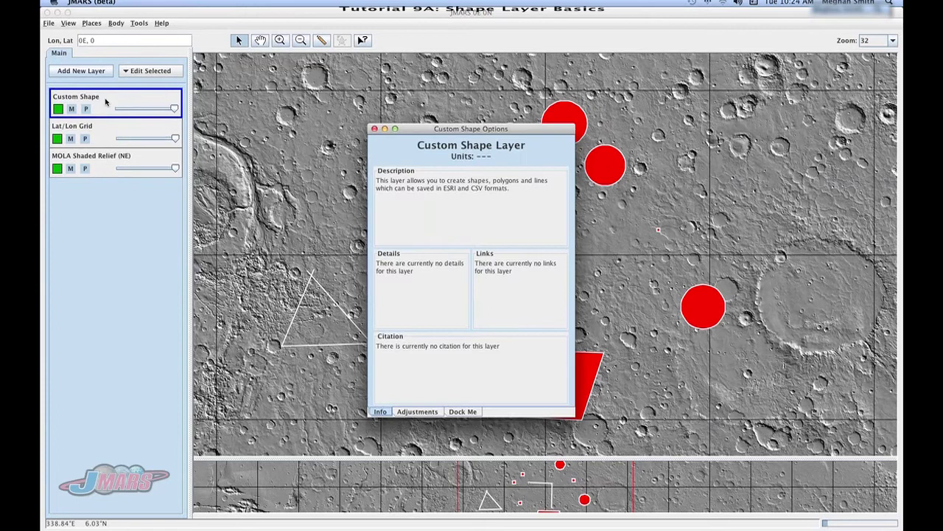
{"action": "left_click", "coordinate": [410, 411]}
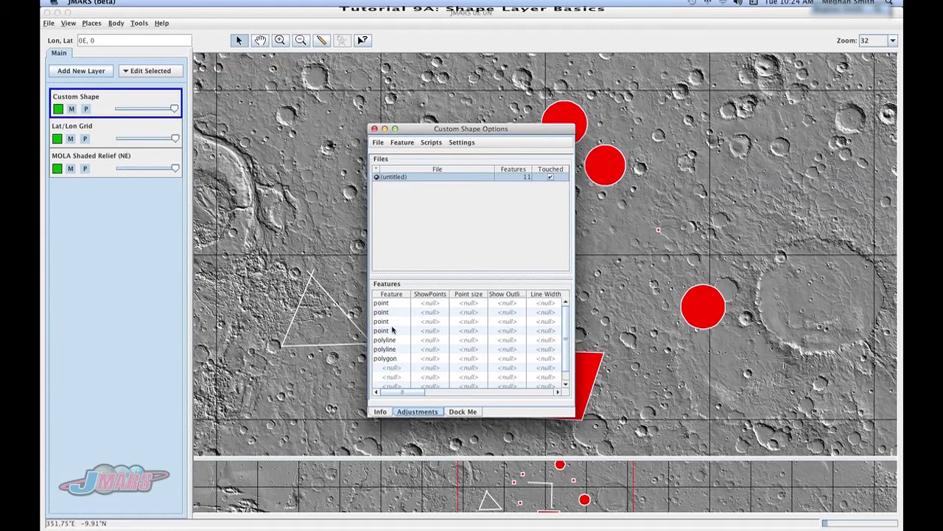
{"action": "left_click", "coordinate": [404, 393]}
{"action": "left_click_drag", "start_coordinate": [403, 393], "coordinate": [424, 398]}
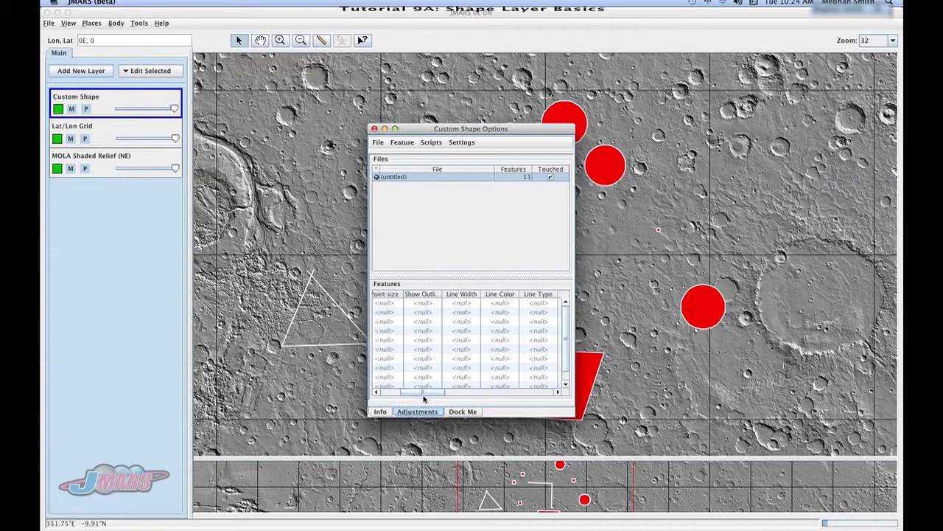
{"action": "right_click", "coordinate": [418, 296]}
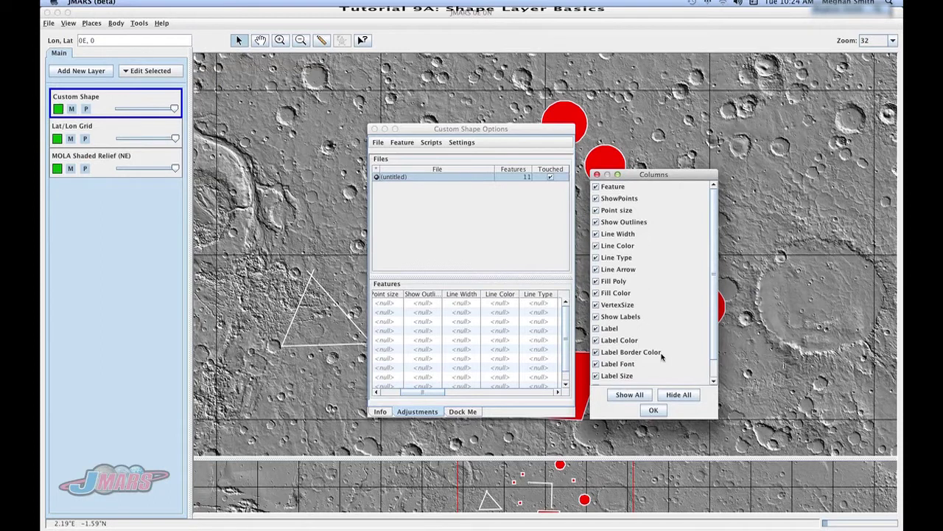
{"action": "left_click", "coordinate": [652, 410]}
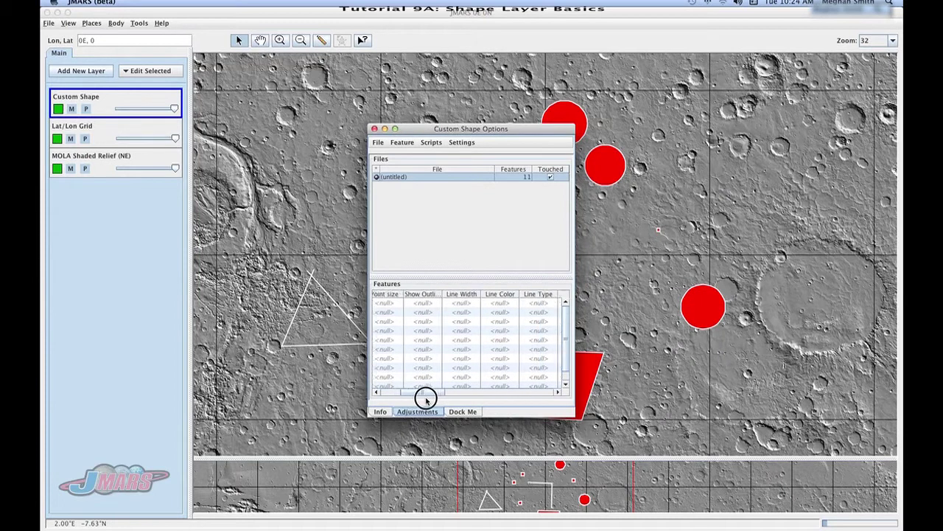
{"action": "left_click_drag", "start_coordinate": [423, 396], "coordinate": [495, 396]}
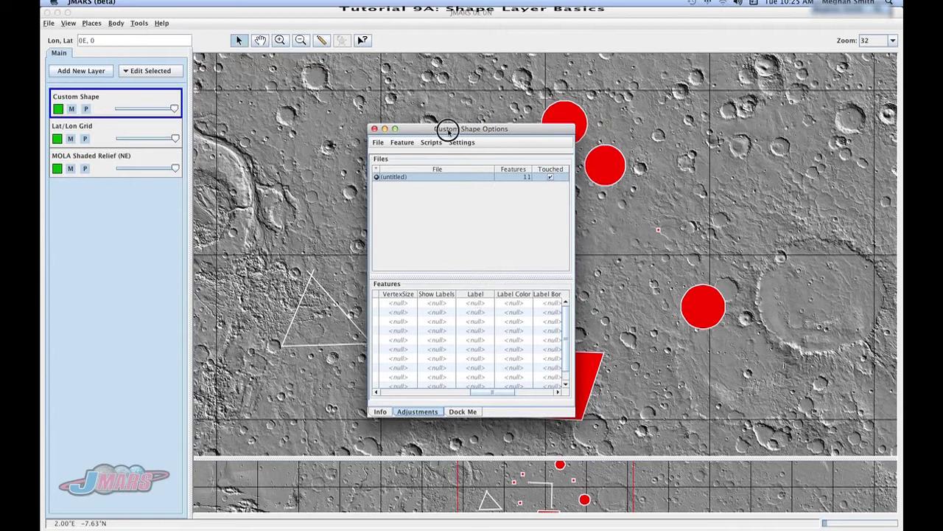
Label the first point feature 'Mmm' in the features table
{"action": "left_click_drag", "start_coordinate": [447, 127], "coordinate": [178, 70]}
{"action": "double_click", "coordinate": [209, 248]}
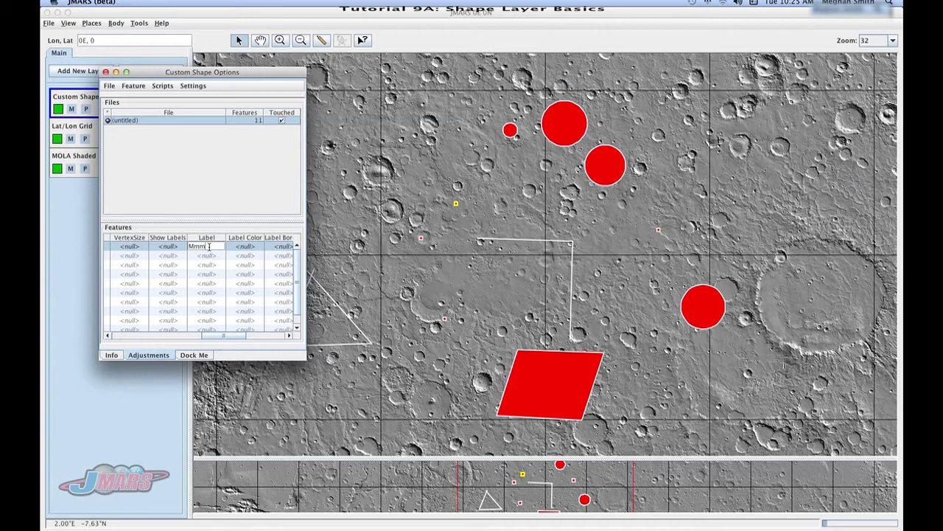
{"action": "key", "text": "Return"}
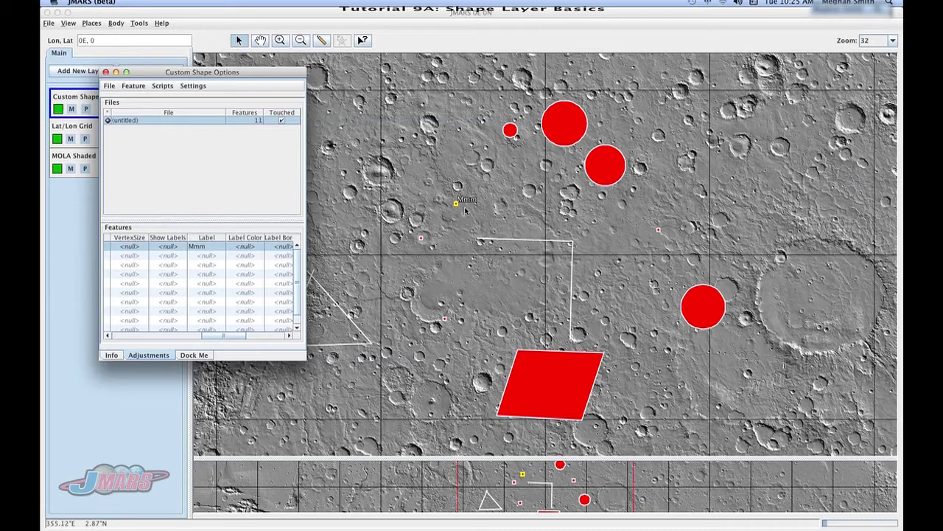
Select another point feature on the map and in the table
{"action": "left_click", "coordinate": [444, 318]}
{"action": "left_click", "coordinate": [246, 336]}
{"action": "left_click_drag", "start_coordinate": [246, 336], "coordinate": [184, 337]}
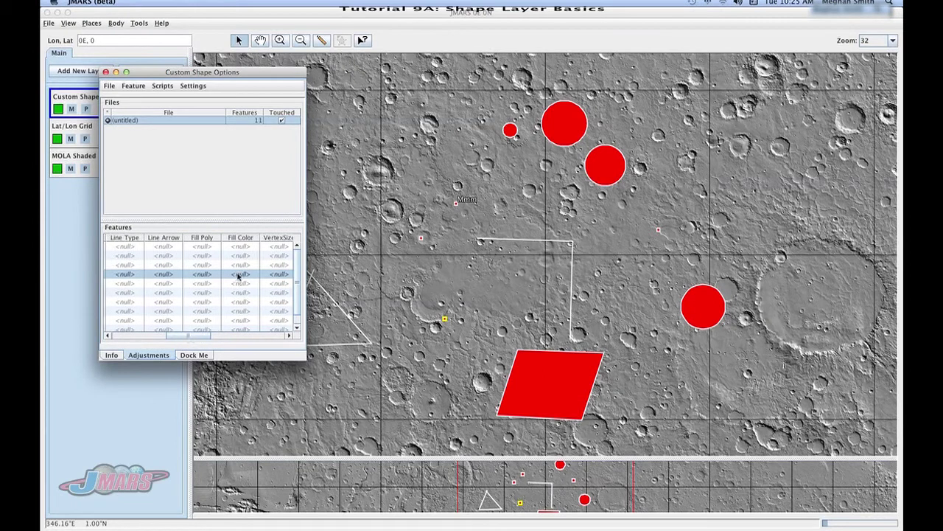
Set the selected feature's Fill Color to deep blue
{"action": "double_click", "coordinate": [240, 275]}
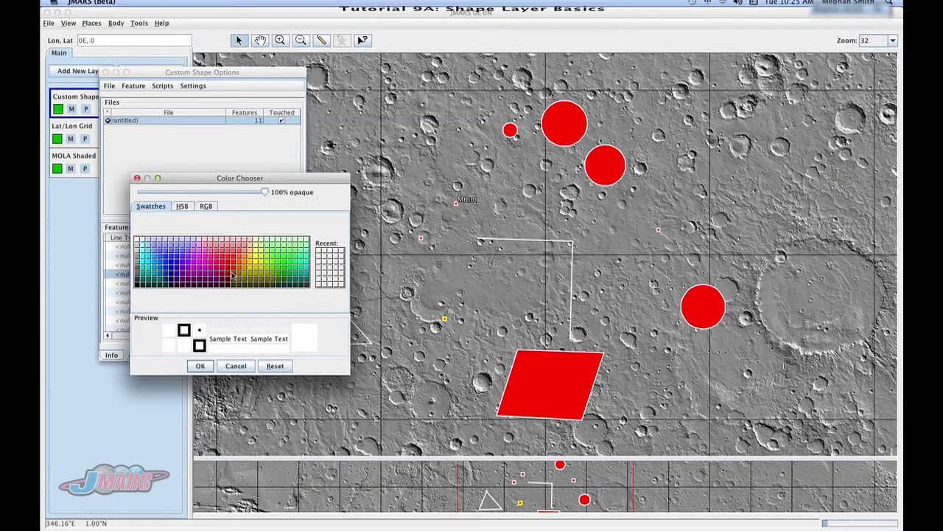
{"action": "left_click", "coordinate": [173, 258]}
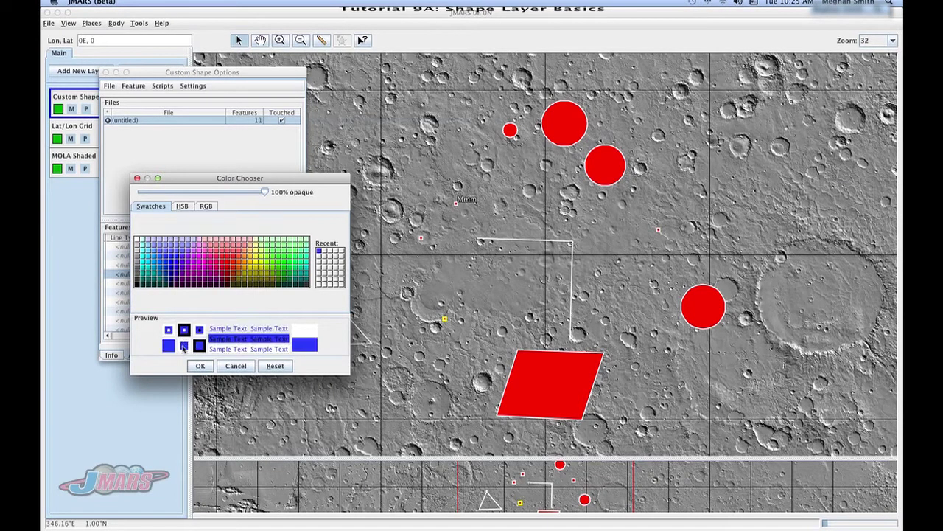
{"action": "left_click", "coordinate": [199, 365]}
Set the Fill Color of rows 1–3 to blue using Edit column of selected rows
{"action": "left_click_drag", "start_coordinate": [243, 246], "coordinate": [243, 264]}
{"action": "right_click", "coordinate": [243, 255]}
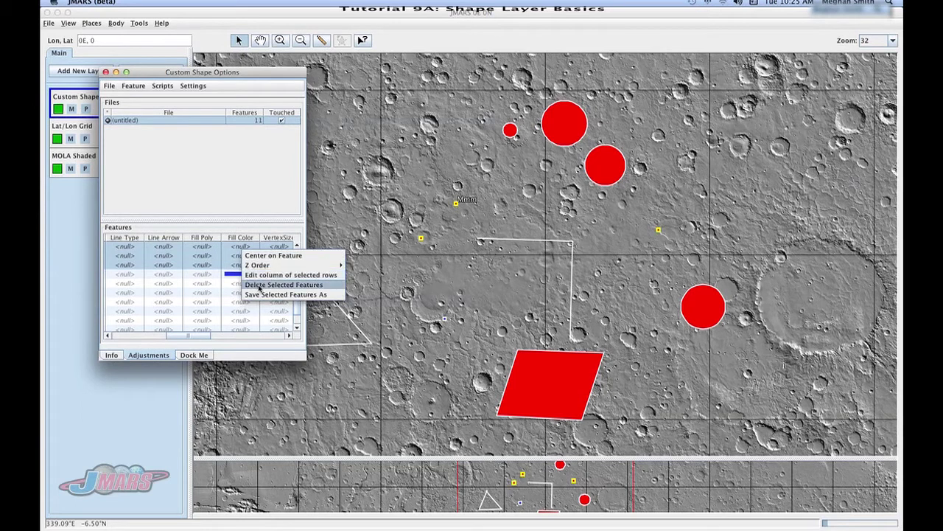
{"action": "left_click", "coordinate": [258, 274]}
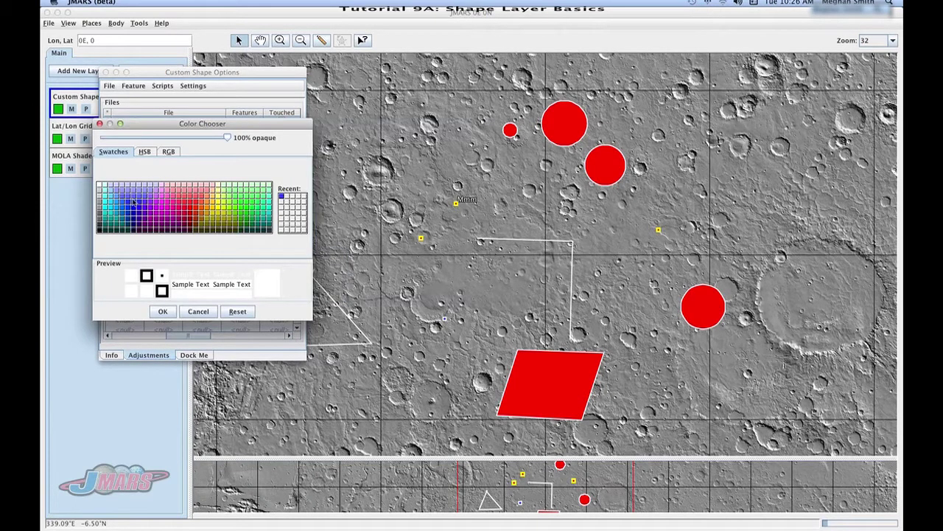
{"action": "left_click", "coordinate": [127, 200]}
{"action": "left_click", "coordinate": [163, 318]}
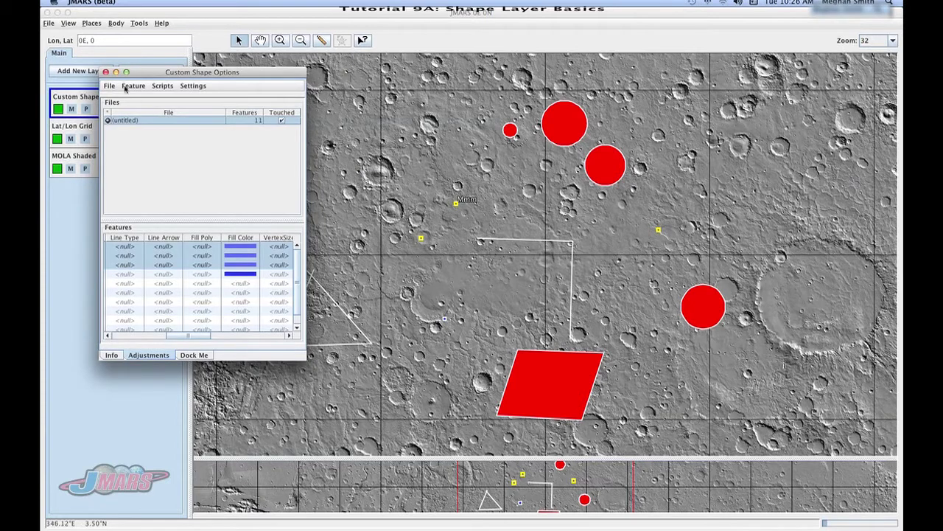
Dock the Custom Shape Options, add a 12th feature, and widen the side panel
{"action": "left_click", "coordinate": [193, 355]}
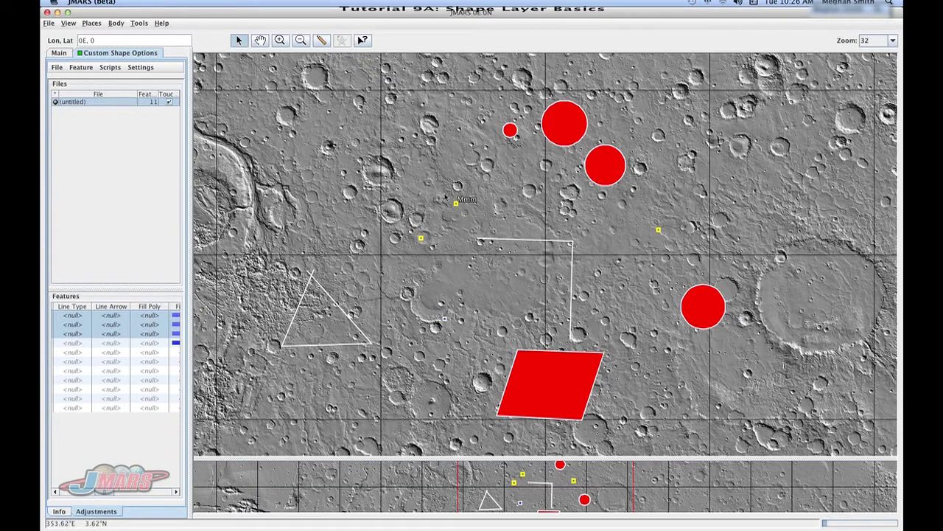
{"action": "left_click", "coordinate": [313, 135]}
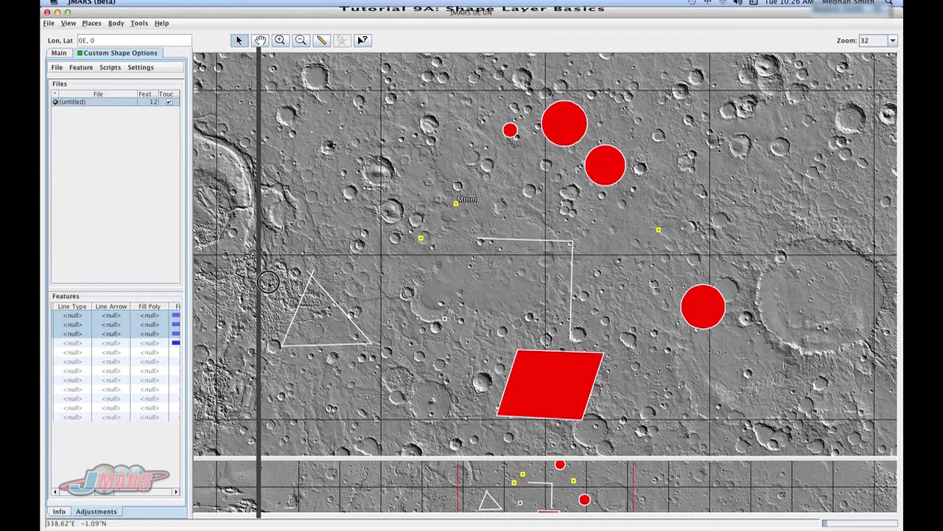
{"action": "left_click_drag", "start_coordinate": [267, 281], "coordinate": [297, 281]}
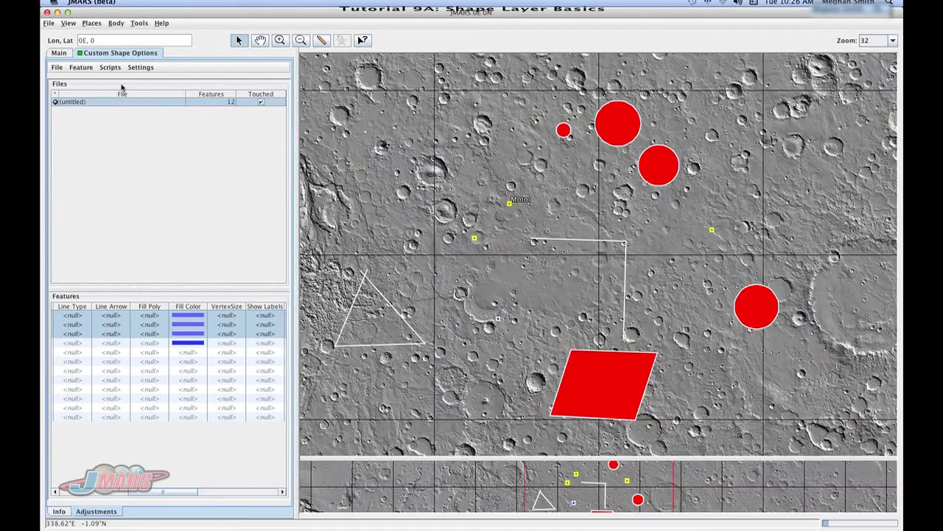
{"action": "left_click", "coordinate": [83, 67]}
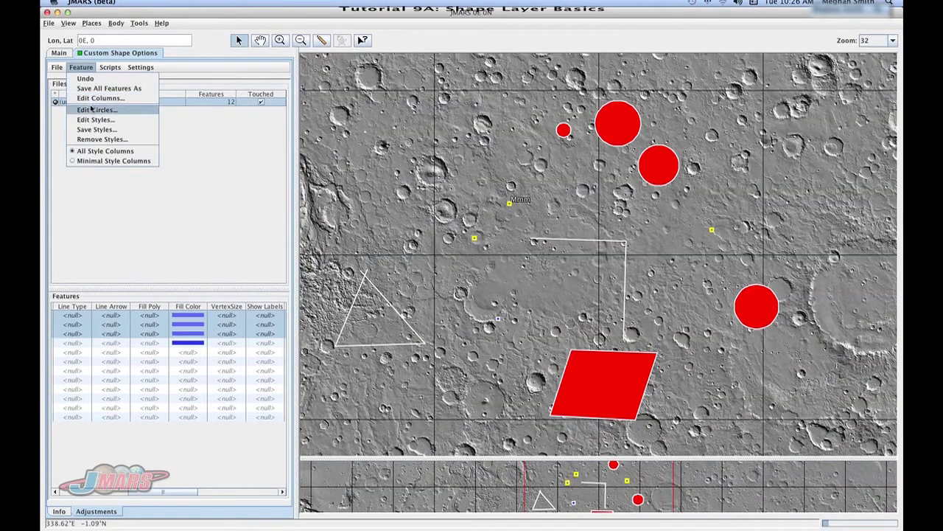
Add a Real Number (Double) Area column through Edit Columns, updating all rows
{"action": "left_click", "coordinate": [94, 99]}
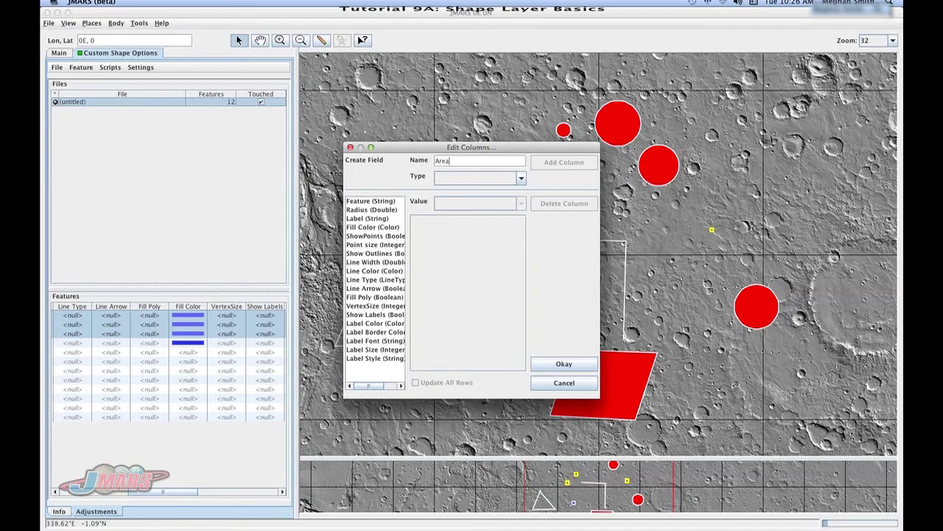
{"action": "left_click", "coordinate": [462, 178]}
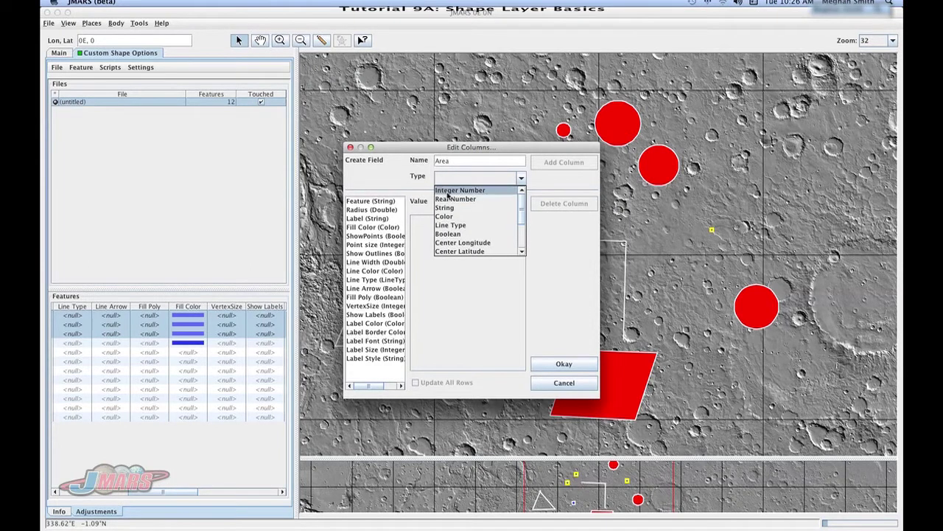
{"action": "left_click", "coordinate": [469, 199]}
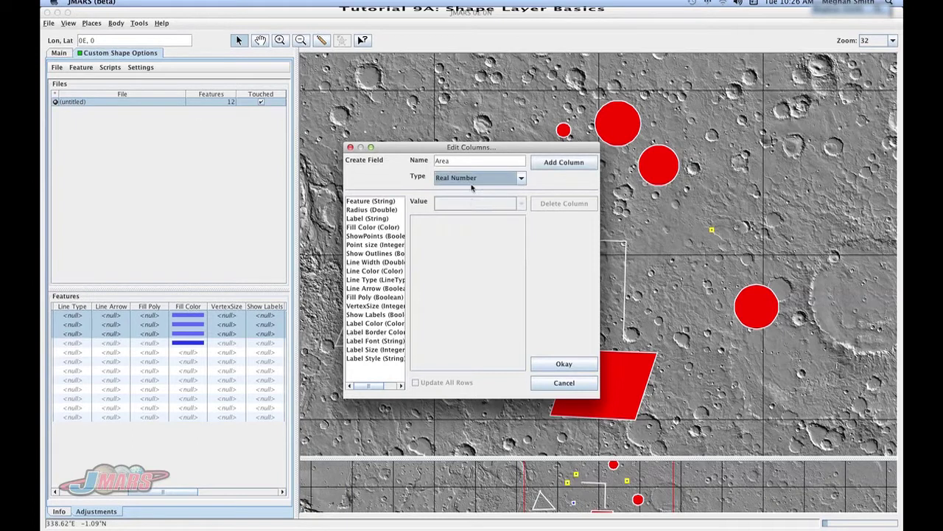
{"action": "left_click", "coordinate": [553, 163]}
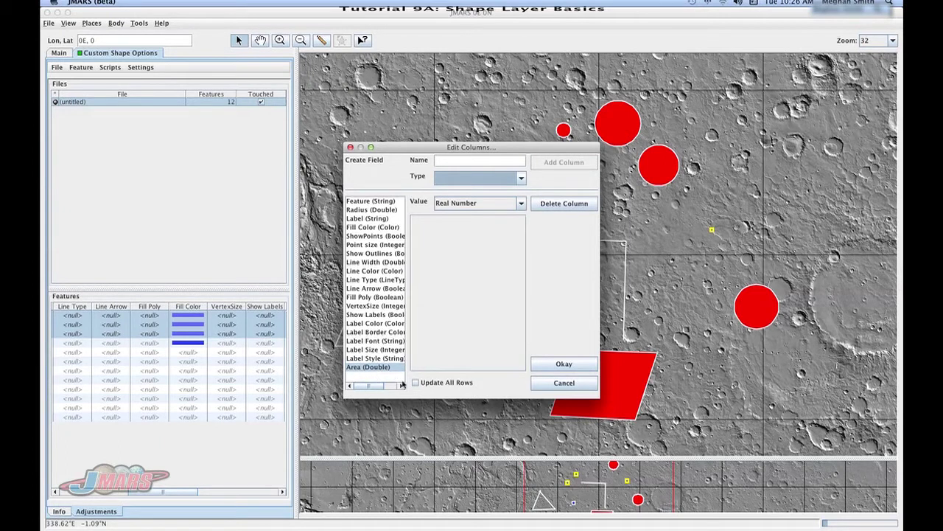
{"action": "left_click", "coordinate": [416, 384]}
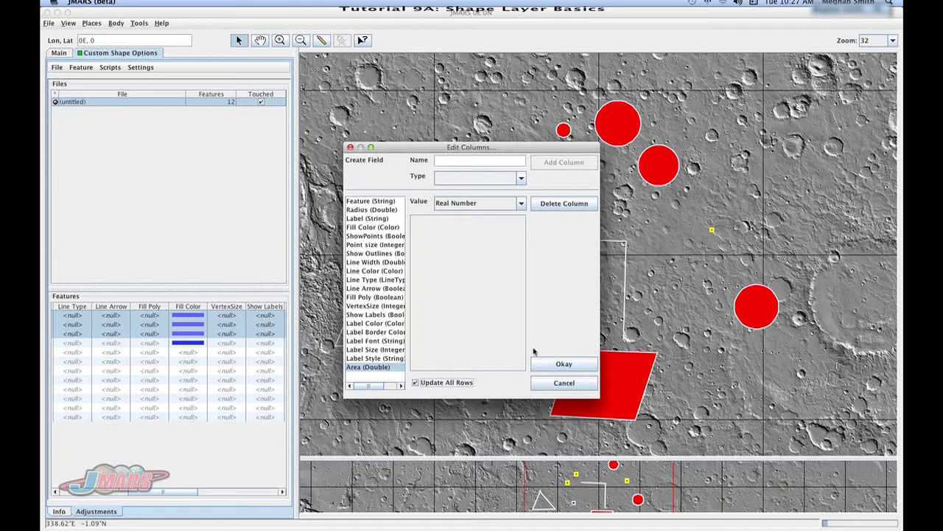
{"action": "left_click", "coordinate": [564, 363]}
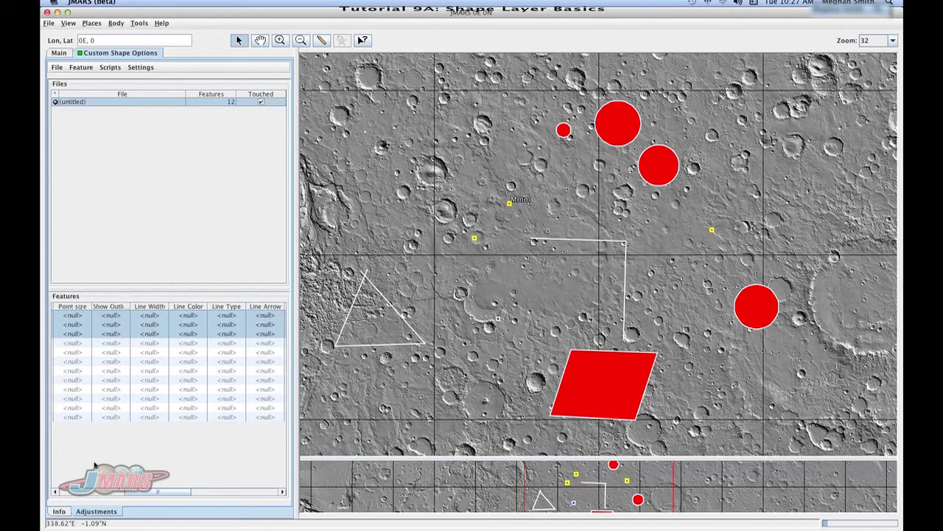
Open the feature style settings and set the default fill colour to yellow
{"action": "left_click", "coordinate": [167, 492]}
{"action": "left_click_drag", "start_coordinate": [167, 492], "coordinate": [126, 491]}
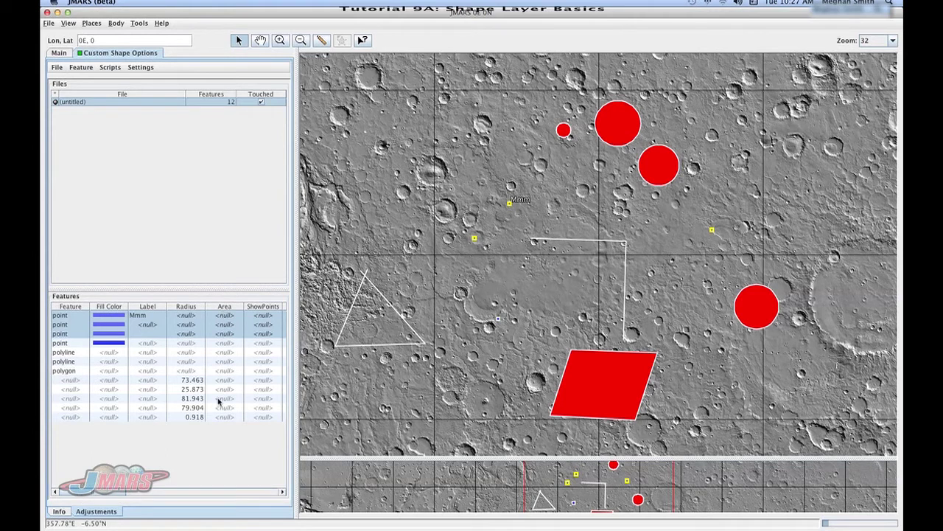
{"action": "left_click", "coordinate": [81, 67]}
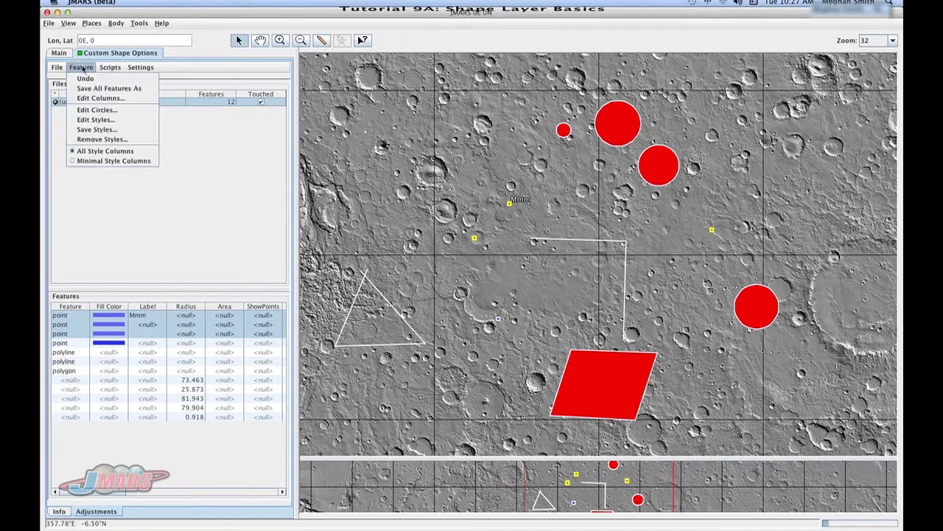
{"action": "left_click", "coordinate": [93, 120]}
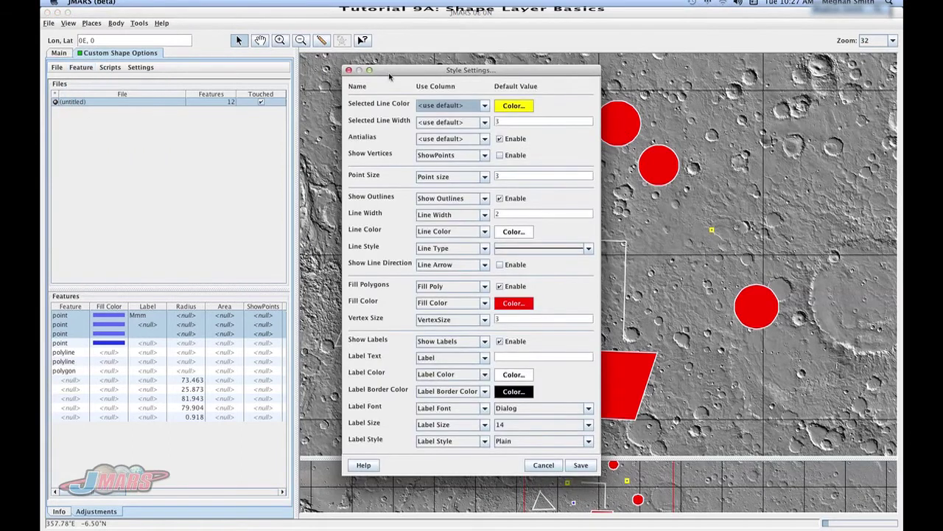
{"action": "left_click_drag", "start_coordinate": [390, 70], "coordinate": [179, 49]}
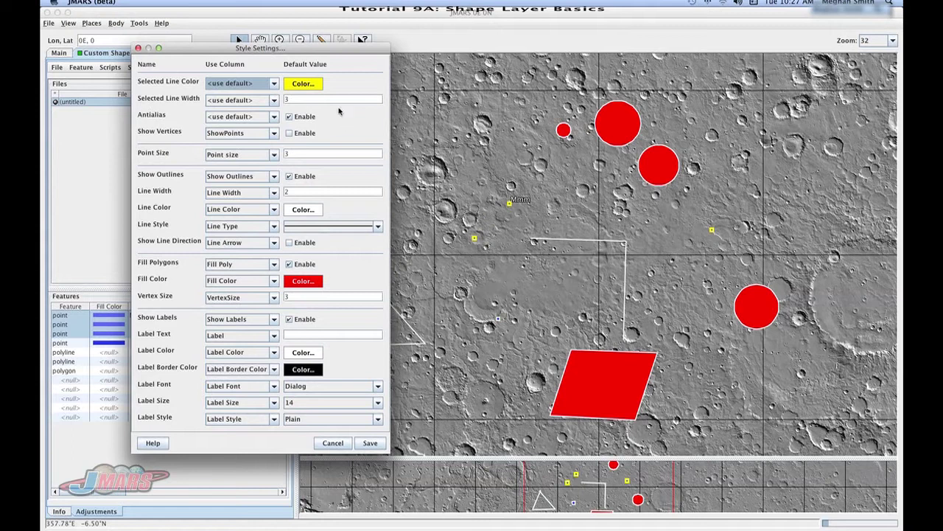
{"action": "left_click", "coordinate": [314, 285]}
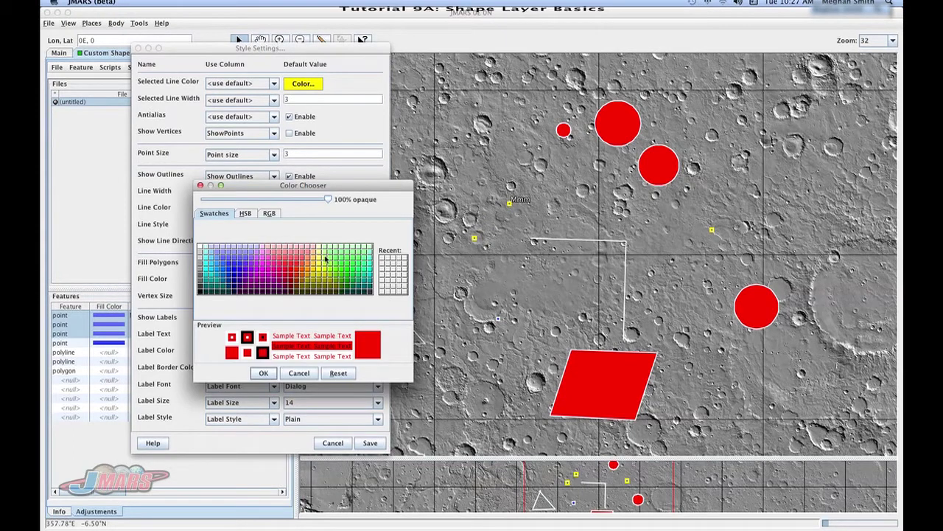
{"action": "left_click", "coordinate": [318, 259]}
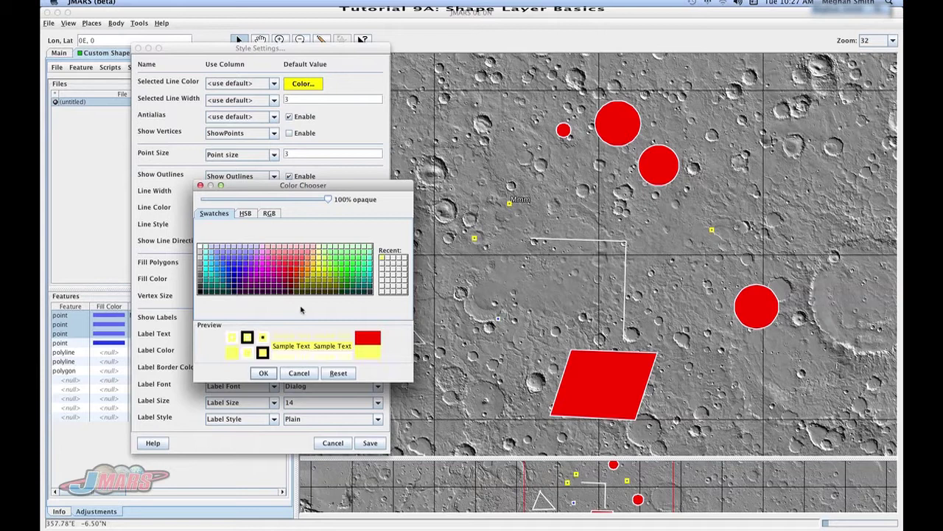
{"action": "left_click", "coordinate": [266, 373]}
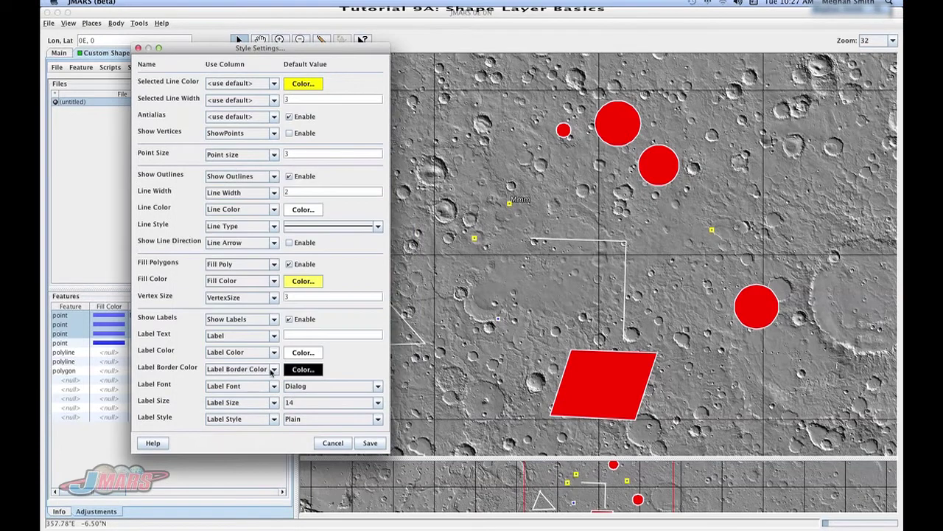
Set the outline colour to black, keep point size unchanged, and save the styles
{"action": "left_click", "coordinate": [305, 211]}
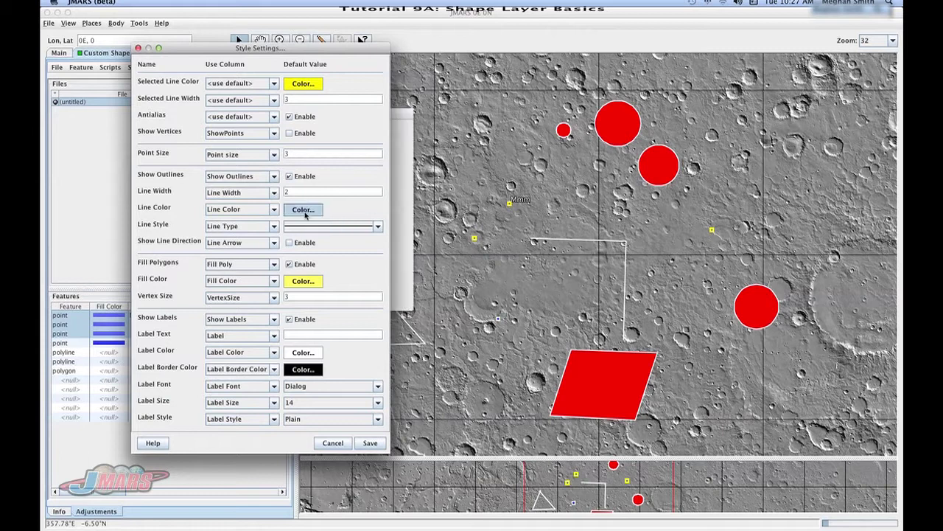
{"action": "left_click", "coordinate": [201, 221]}
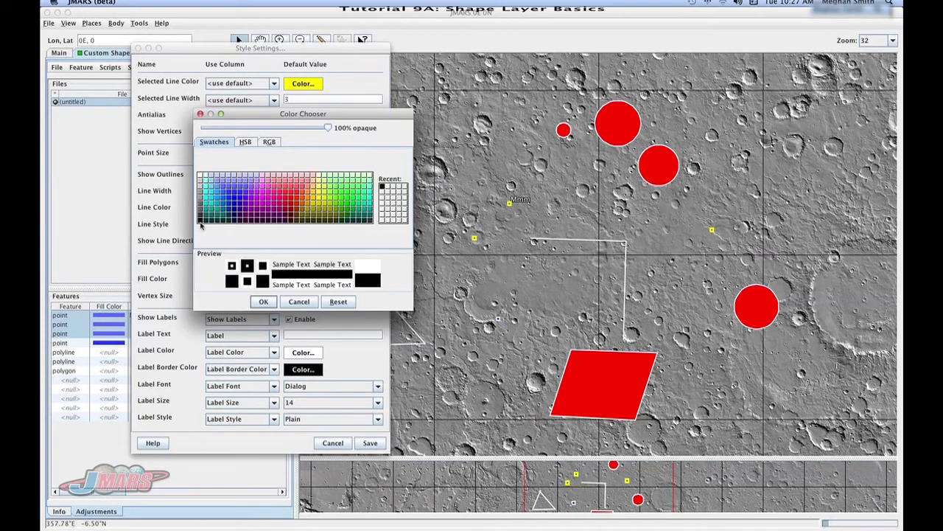
{"action": "left_click", "coordinate": [263, 301]}
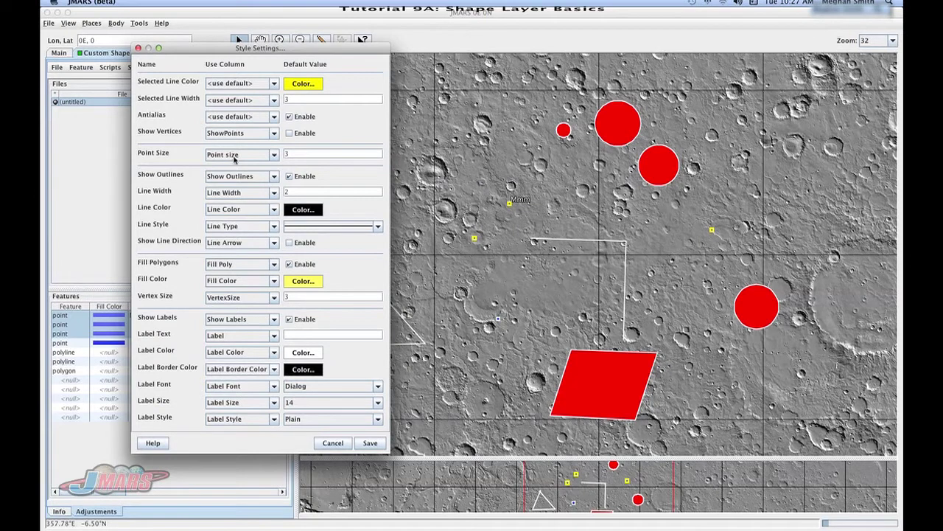
{"action": "left_click", "coordinate": [273, 156]}
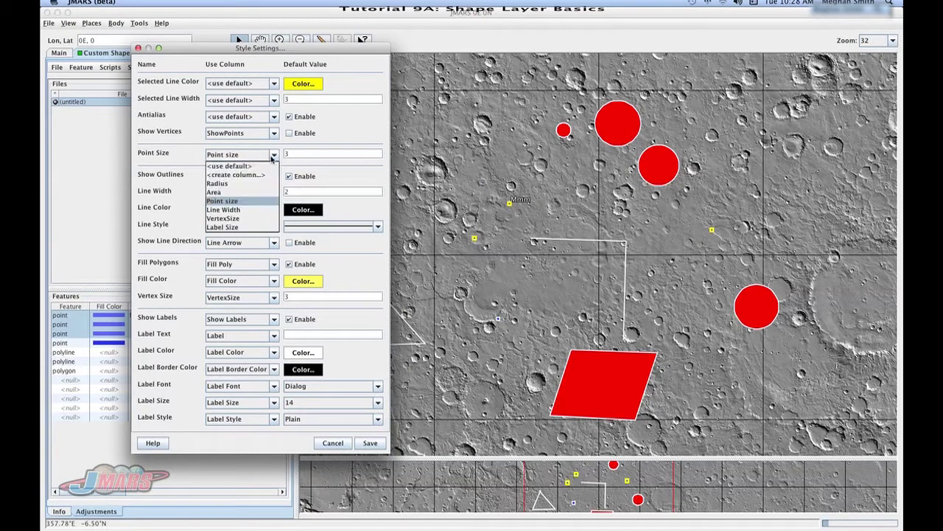
{"action": "left_click", "coordinate": [178, 159]}
{"action": "left_click", "coordinate": [375, 443]}
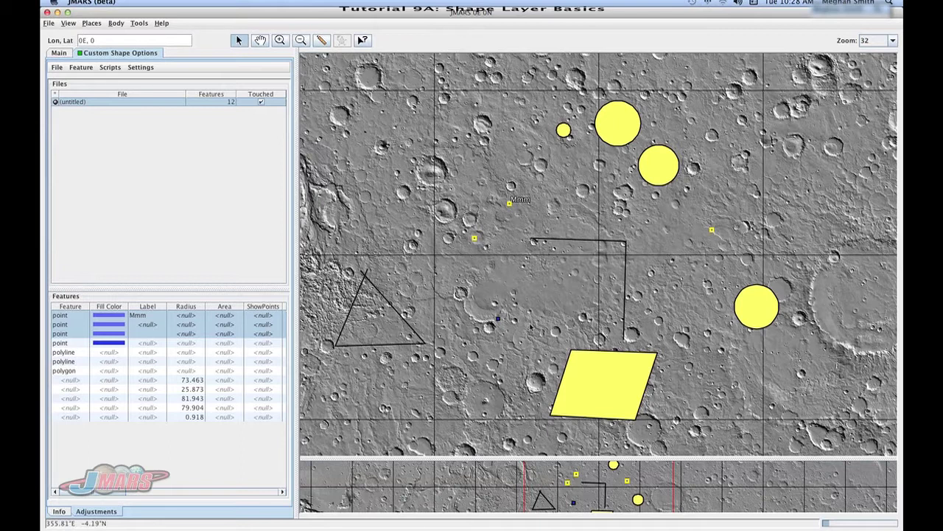
Draw a new two-segment polyline west of the earlier bent line using Add Lines
{"action": "right_click", "coordinate": [507, 285]}
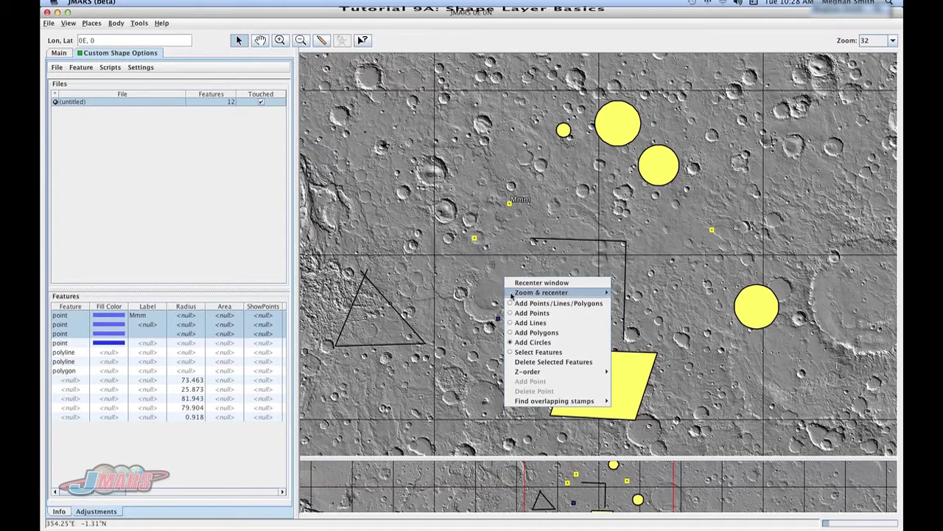
{"action": "left_click", "coordinate": [519, 322]}
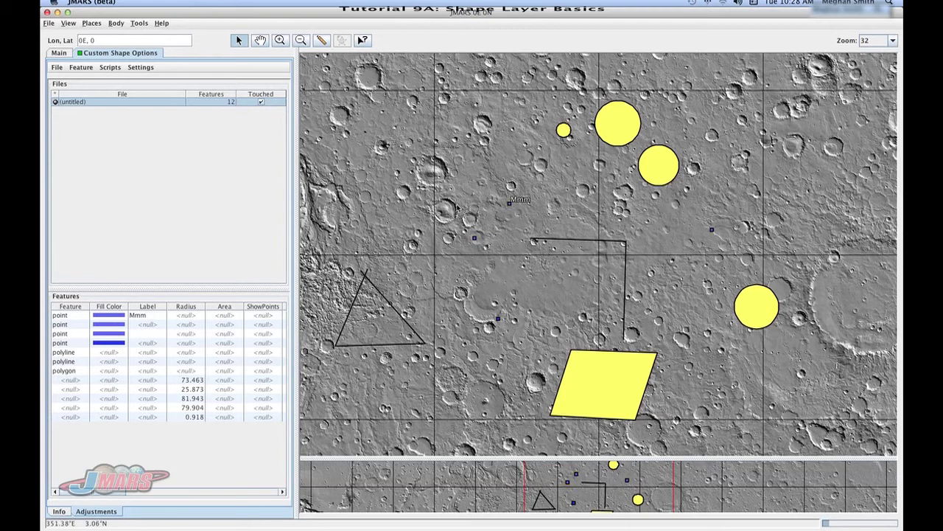
{"action": "left_click", "coordinate": [497, 276]}
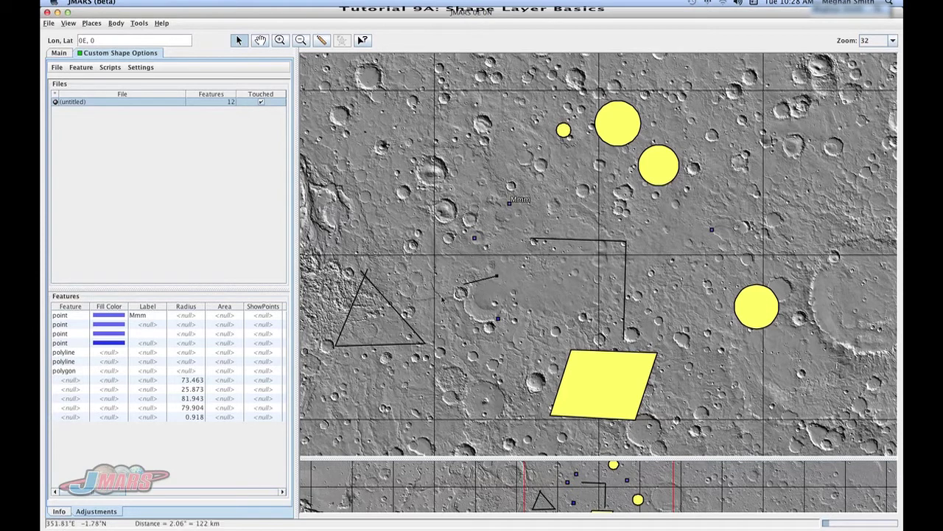
{"action": "left_click", "coordinate": [440, 297]}
{"action": "double_click", "coordinate": [398, 230]}
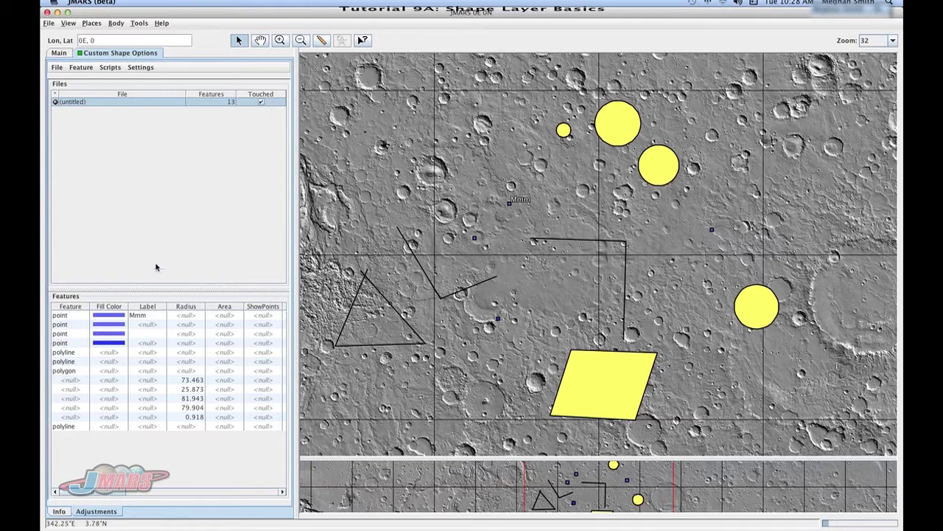
{"action": "right_click", "coordinate": [95, 108]}
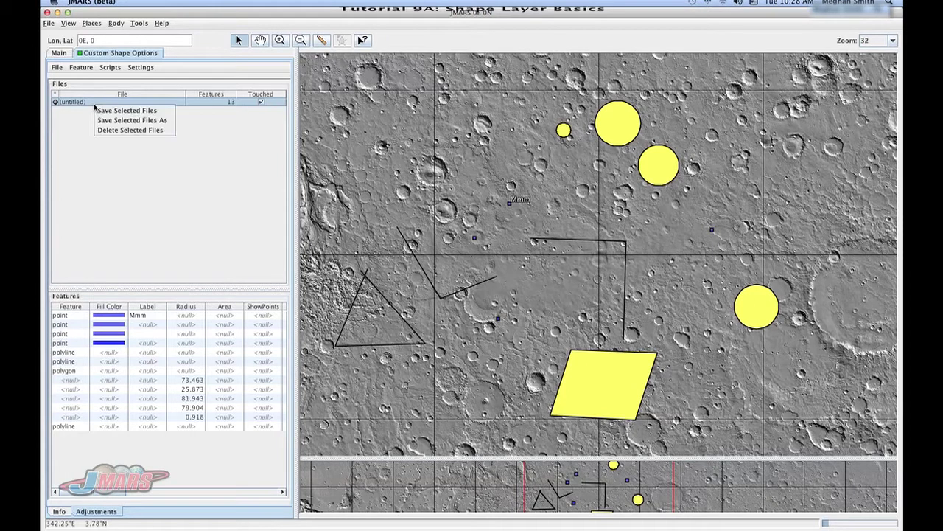
{"action": "left_click", "coordinate": [135, 122]}
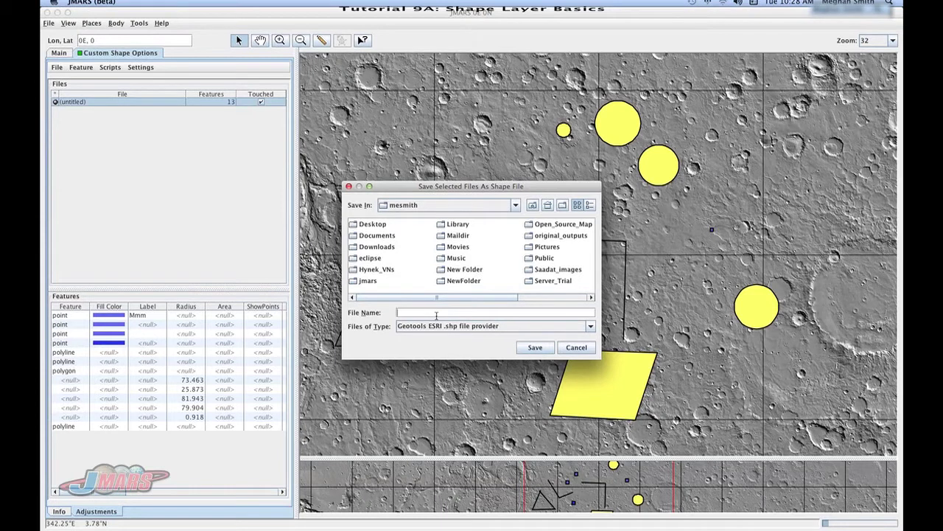
{"action": "left_click", "coordinate": [575, 348]}
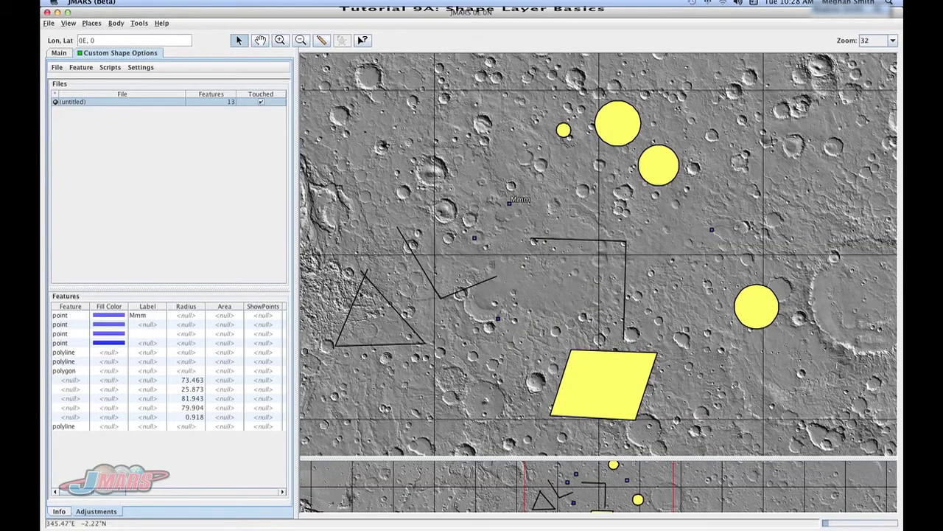
{"action": "right_click", "coordinate": [381, 166]}
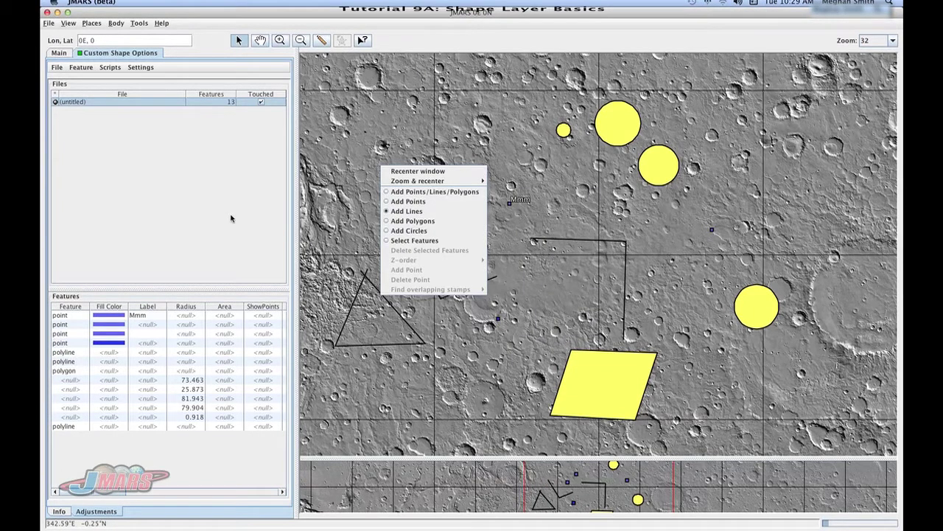